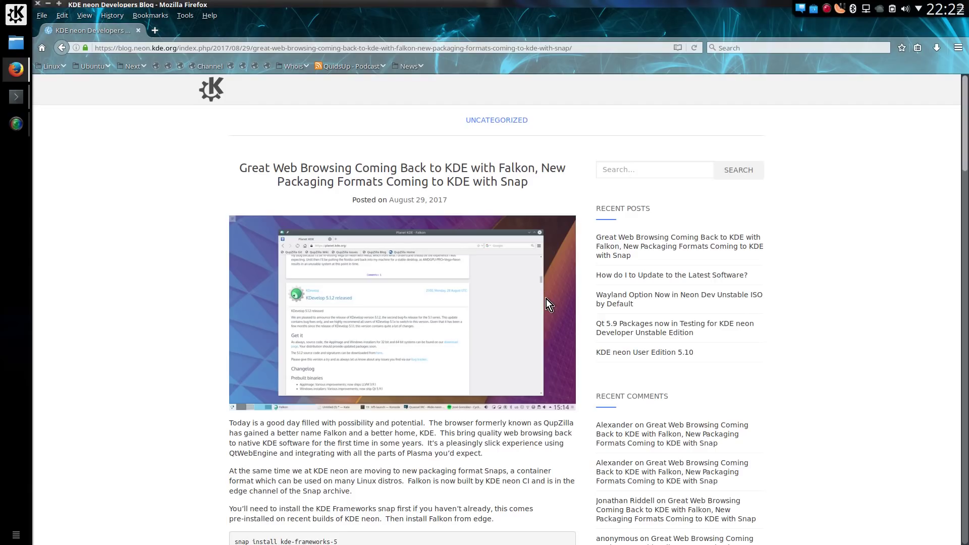
Minimize Firefox, clear the Konsole output and launch Falkon with the falkon command
{"action": "scroll", "coordinate": [556, 307], "scroll_direction": "down", "scroll_amount": 5}
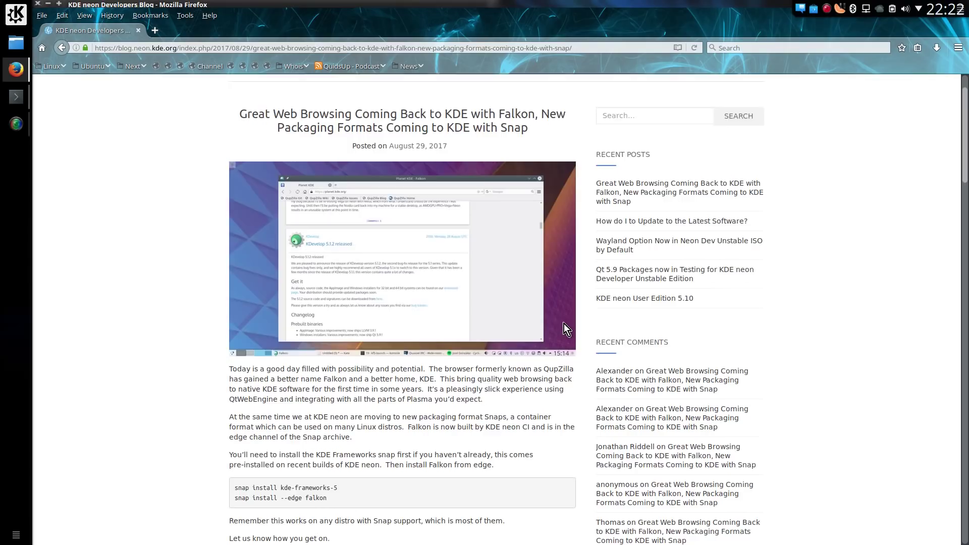
{"action": "scroll", "coordinate": [564, 326], "scroll_direction": "up", "scroll_amount": 5}
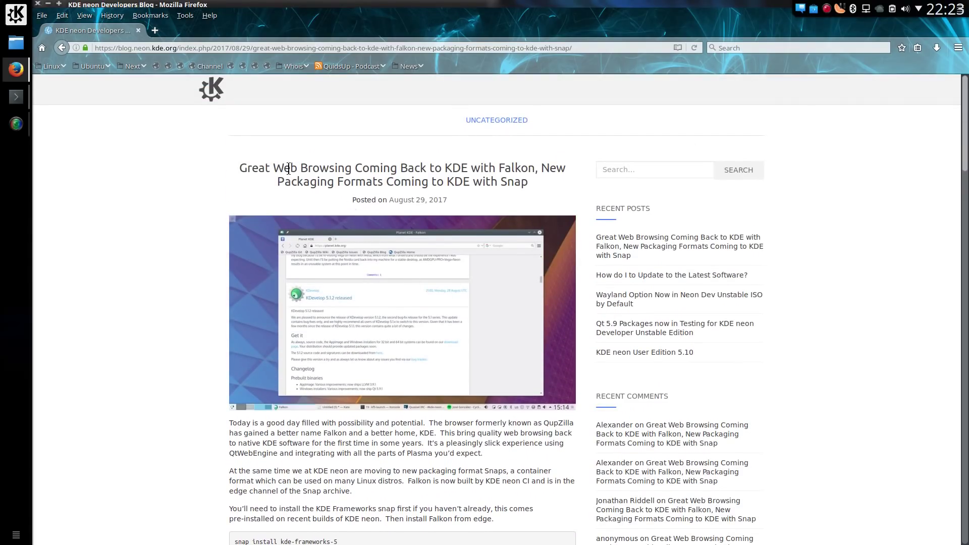
{"action": "left_click", "coordinate": [50, 4]}
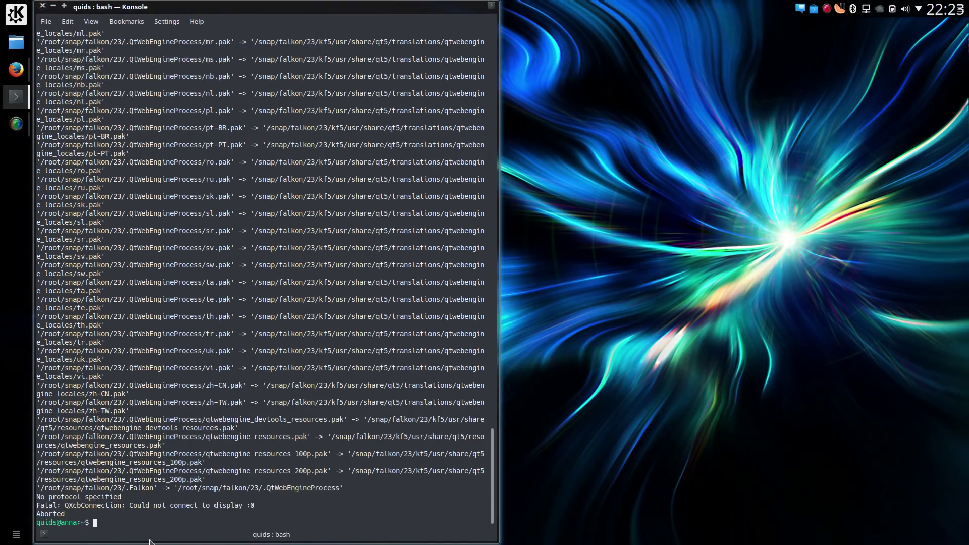
{"action": "key", "text": "ctrl+l"}
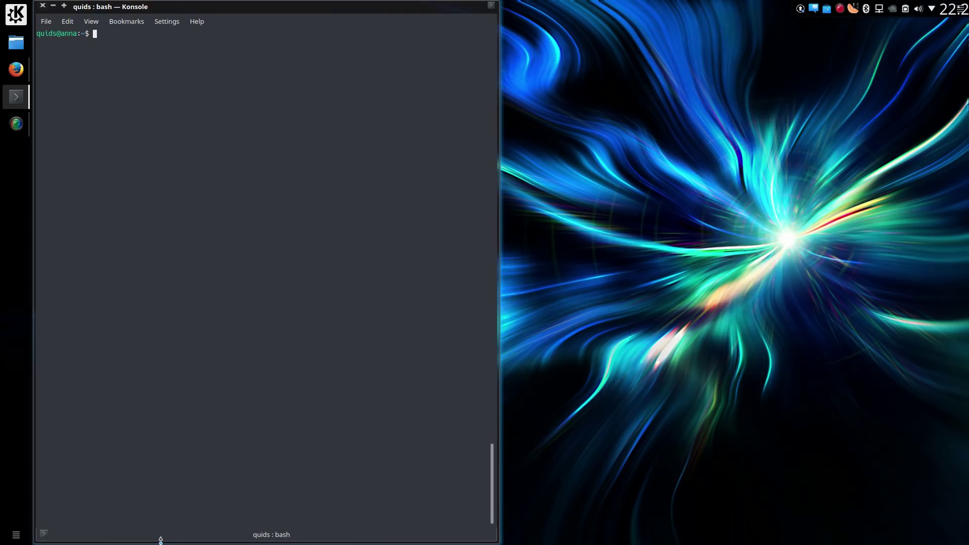
{"action": "type", "text": "falkon"}
{"action": "key", "text": "Return"}
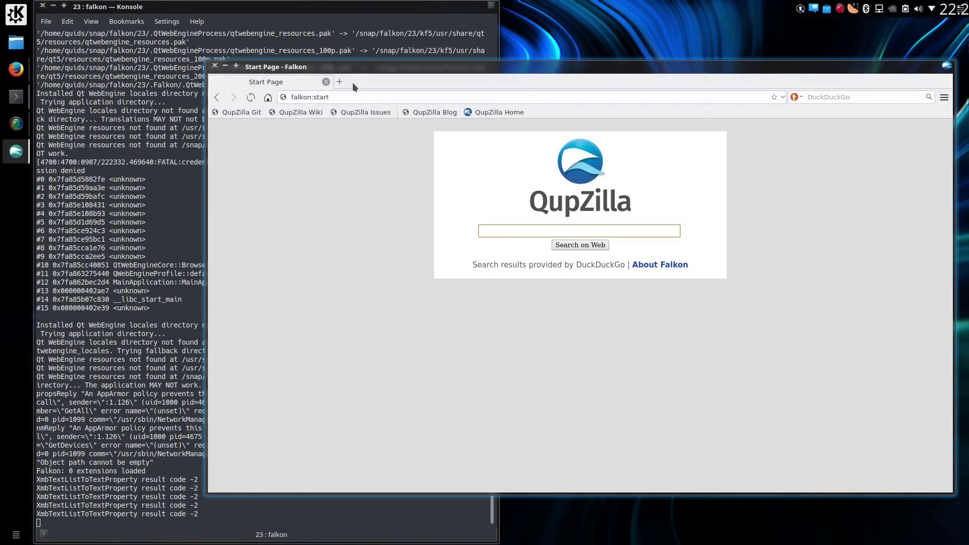
Tile Falkon to the right half and scroll the Konsole log down to 'Falkon: 0 extensions loaded'
{"action": "key", "text": "super+Right"}
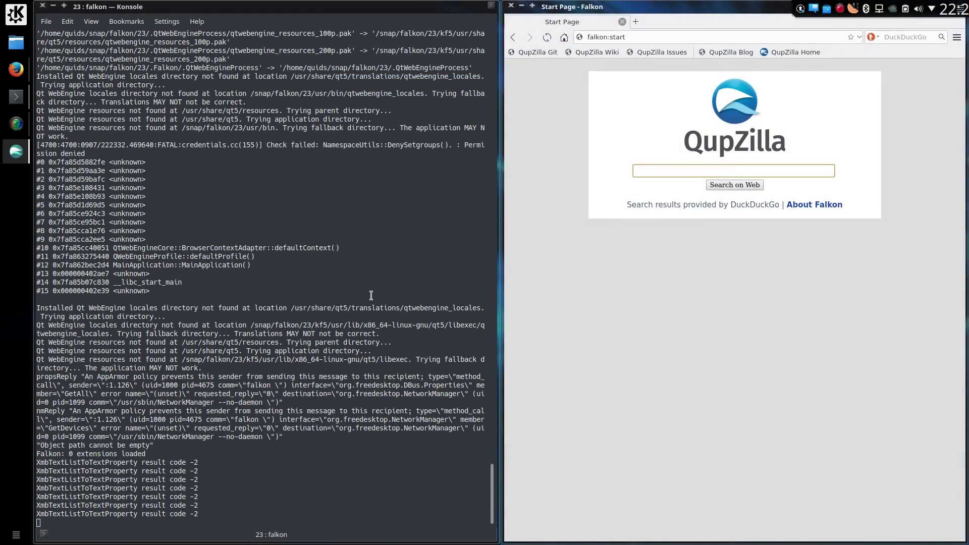
{"action": "scroll", "coordinate": [372, 296], "scroll_direction": "up", "scroll_amount": 20}
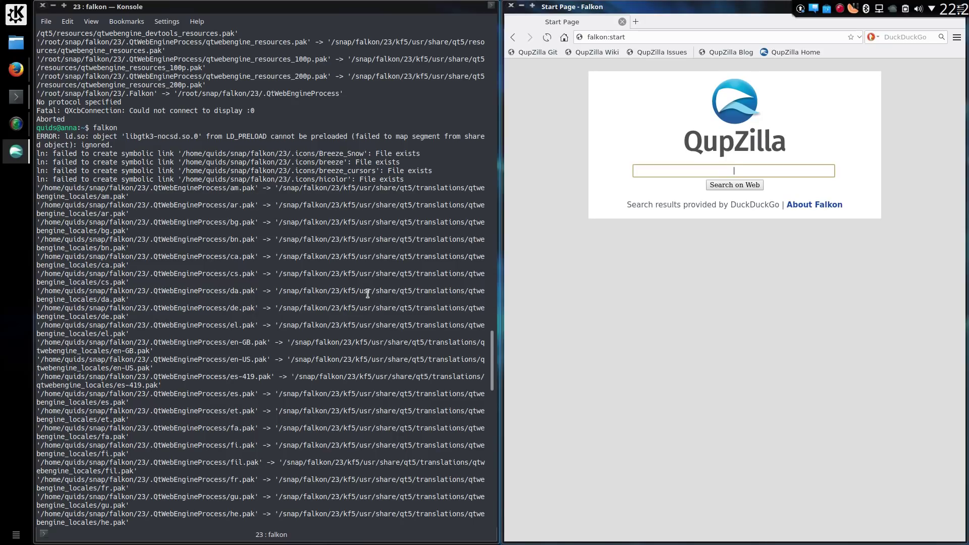
{"action": "scroll", "coordinate": [369, 298], "scroll_direction": "down", "scroll_amount": 20}
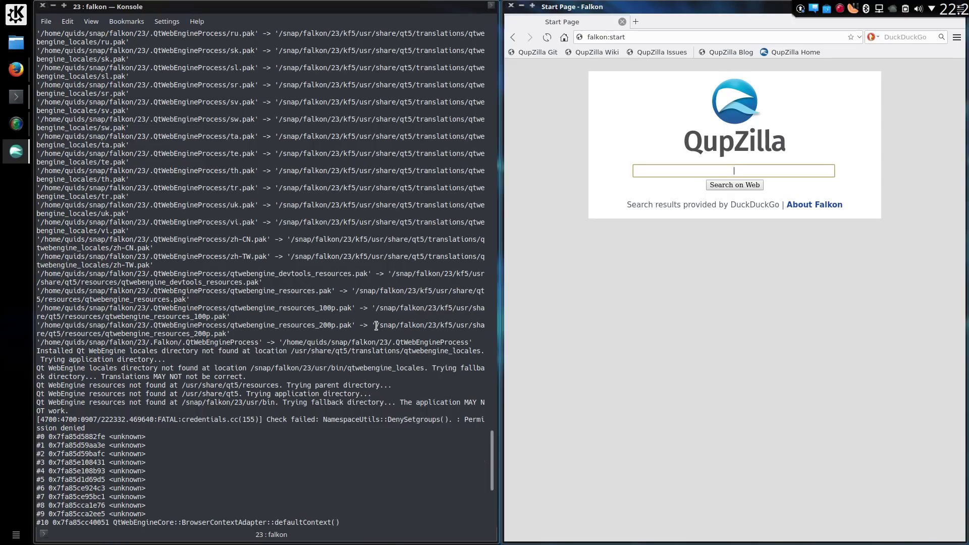
{"action": "scroll", "coordinate": [376, 325], "scroll_direction": "down", "scroll_amount": 5}
{"action": "scroll", "coordinate": [376, 326], "scroll_direction": "down", "scroll_amount": 5}
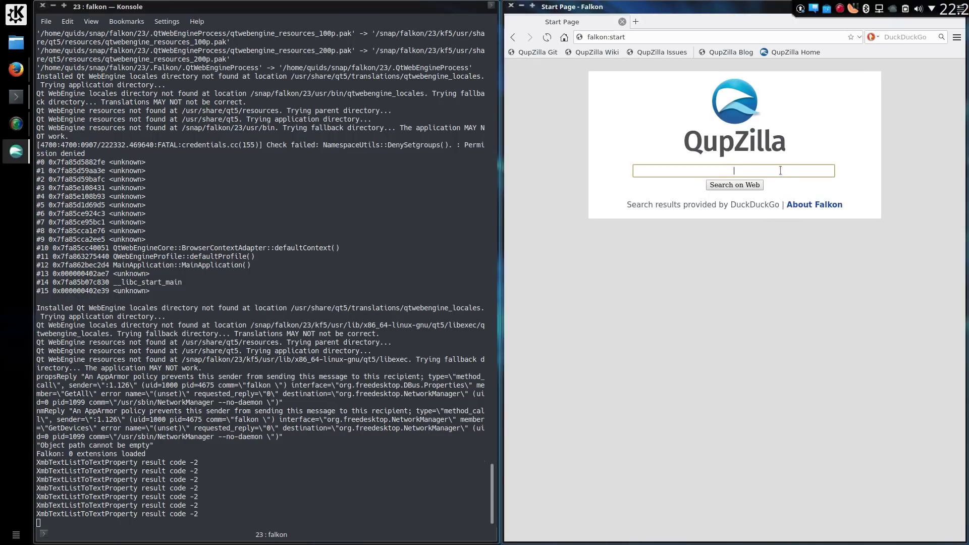
Open the QupZilla GitHub and wiki bookmarks, then load bbc.co.uk and youtube.com
{"action": "left_click", "coordinate": [544, 51]}
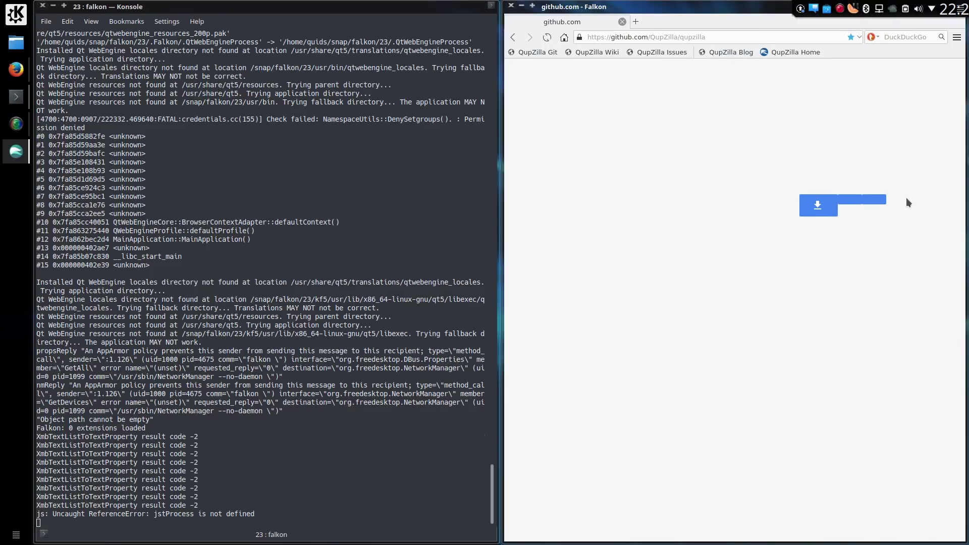
{"action": "left_click", "coordinate": [596, 52]}
{"action": "left_click", "coordinate": [634, 37]}
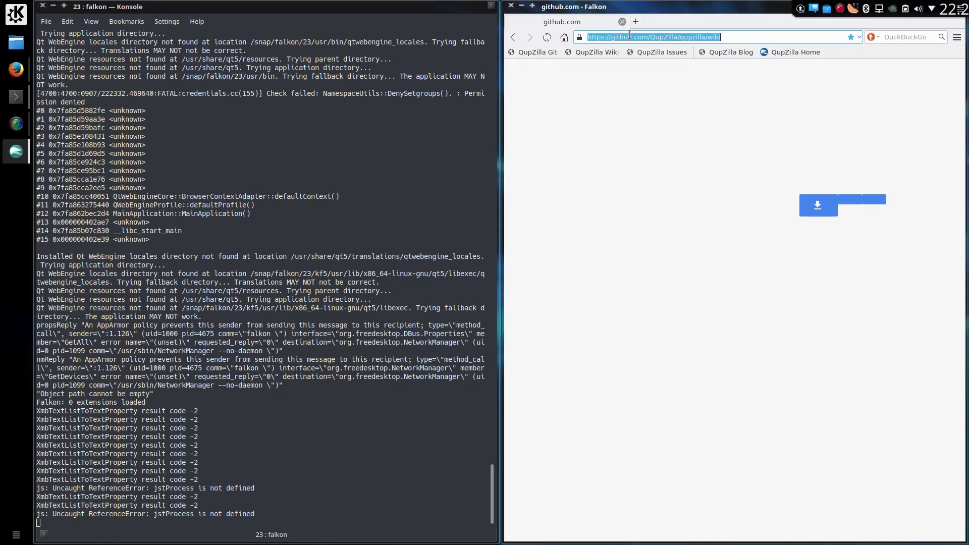
{"action": "type", "text": "bbc.co.uk"}
{"action": "key", "text": "Return"}
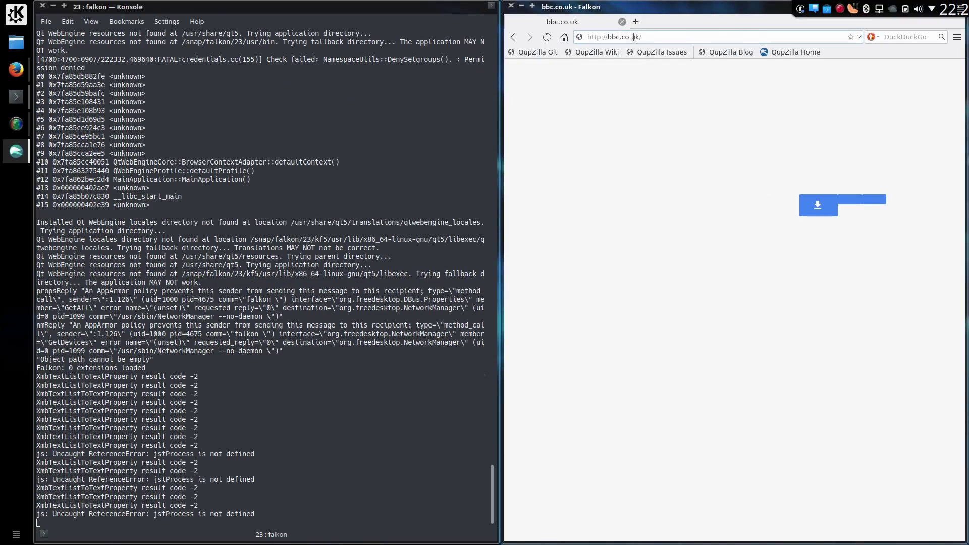
{"action": "left_click", "coordinate": [633, 37]}
{"action": "type", "text": "youtube.com"}
{"action": "key", "text": "Return"}
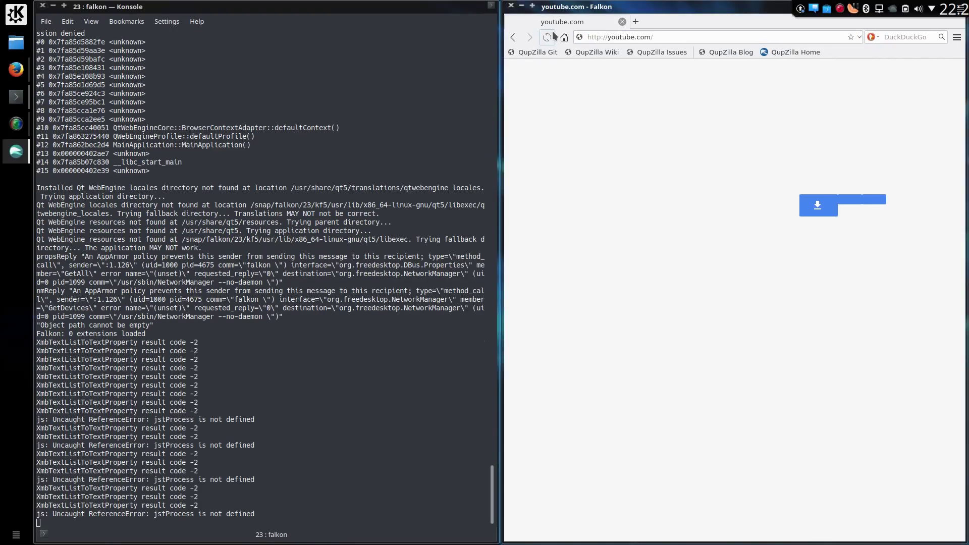
Search DuckDuckGo for 'anything', then maximize the window with a new Speed Dial tab
{"action": "left_click", "coordinate": [898, 36]}
{"action": "type", "text": "anything"}
{"action": "key", "text": "Return"}
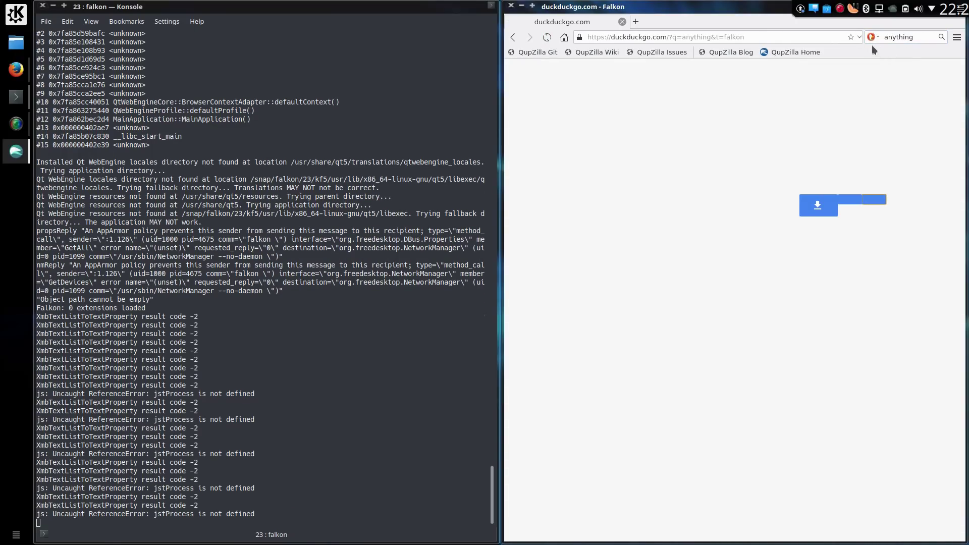
{"action": "double_click", "coordinate": [725, 18]}
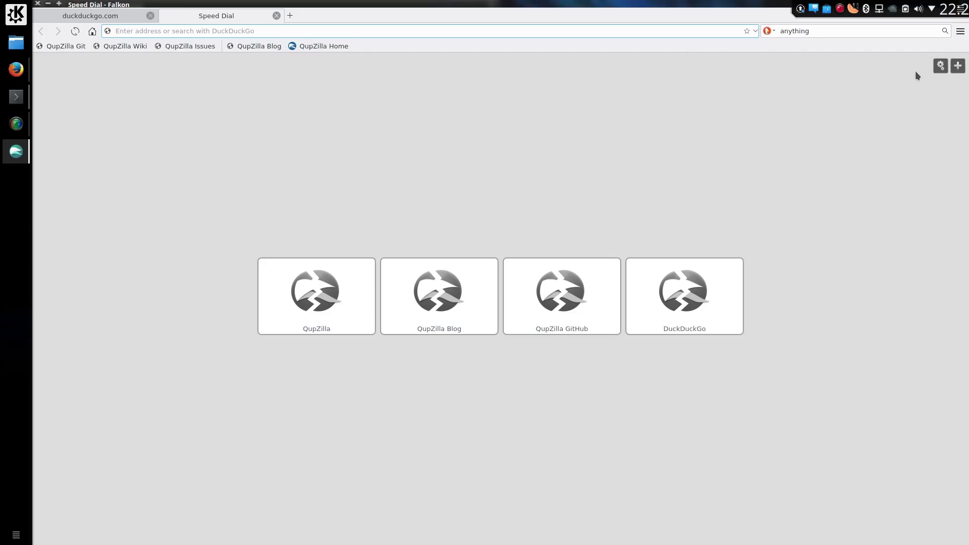
Open Falkon's Preferences from the main menu at the Appearance page
{"action": "left_click", "coordinate": [961, 31]}
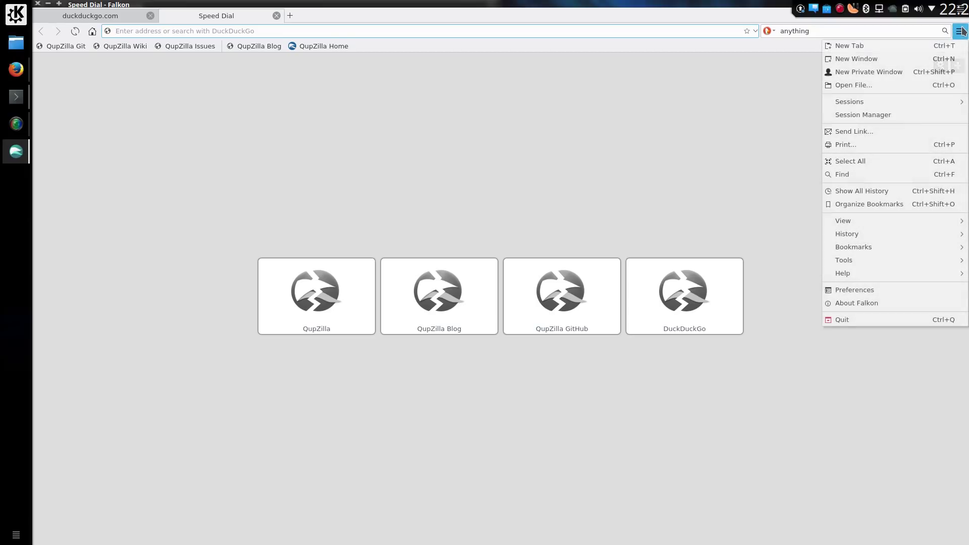
{"action": "left_click", "coordinate": [893, 295]}
{"action": "left_click", "coordinate": [386, 192]}
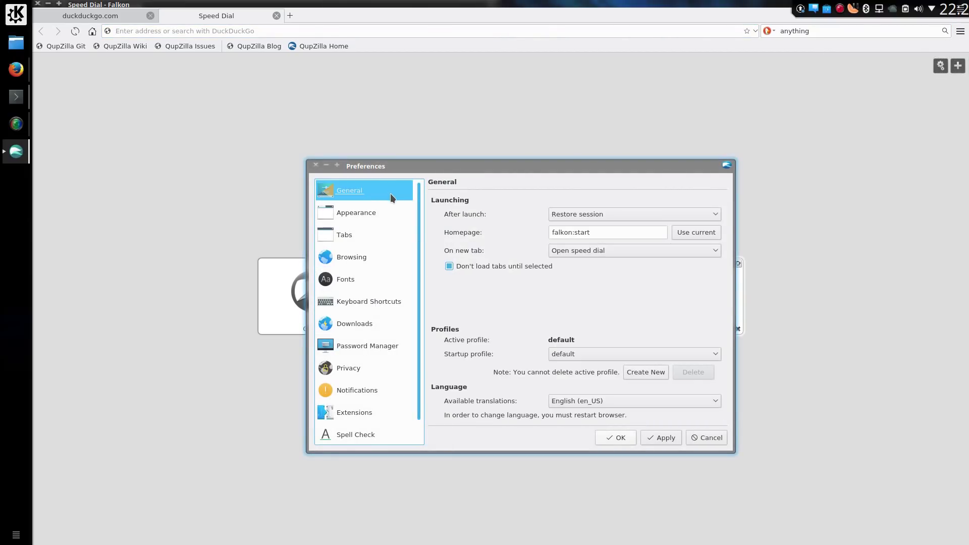
{"action": "key", "text": "Down"}
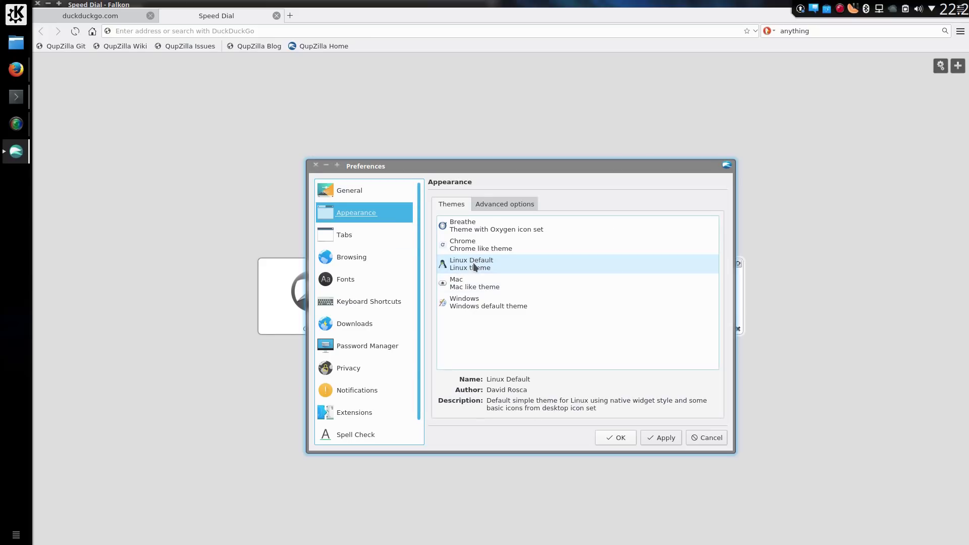
Apply the Breathe theme, then Chrome, then return to Linux Default
{"action": "left_click", "coordinate": [483, 231]}
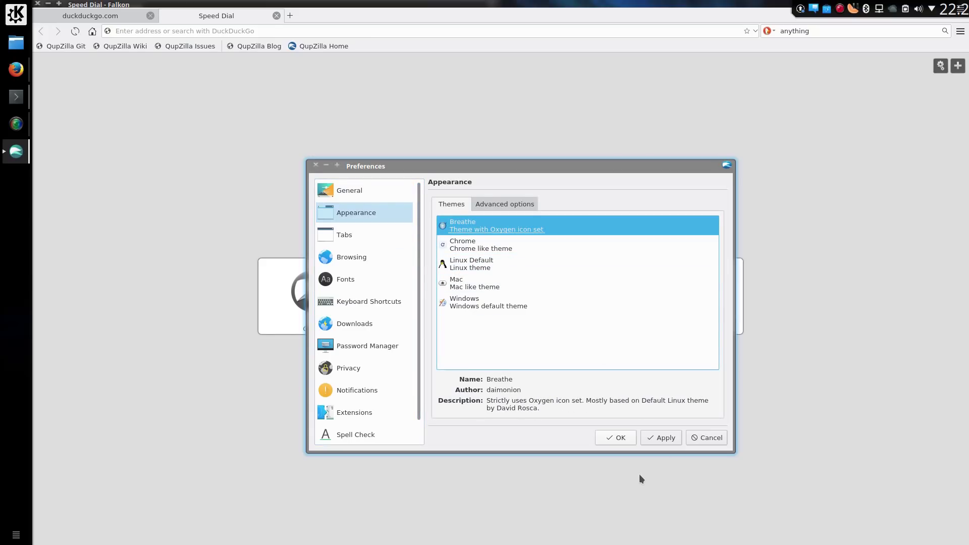
{"action": "left_click", "coordinate": [655, 437]}
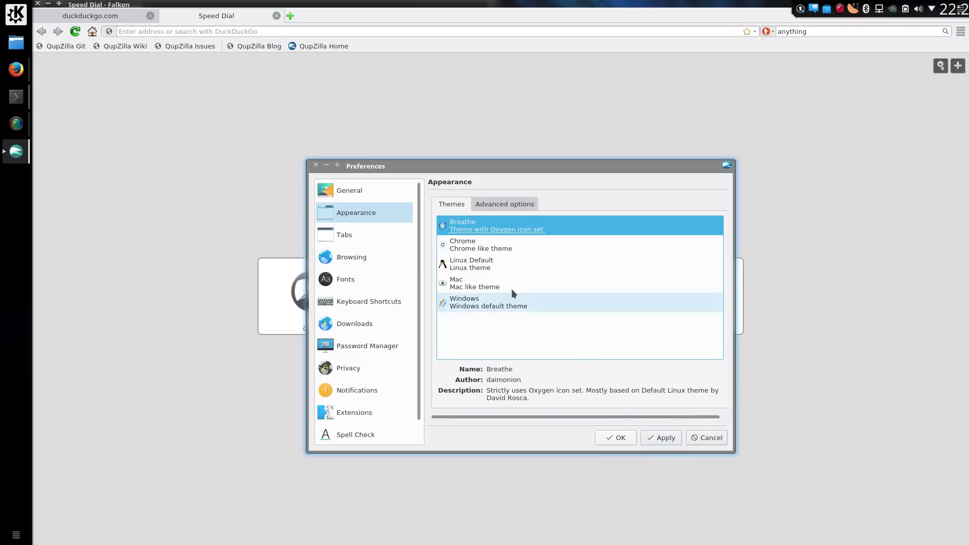
{"action": "left_click", "coordinate": [477, 248]}
{"action": "left_click", "coordinate": [656, 435]}
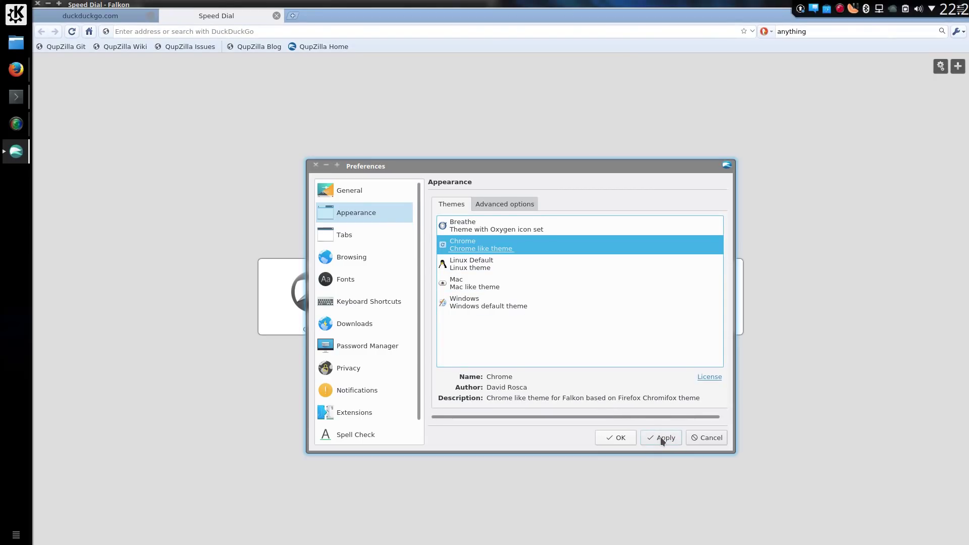
{"action": "left_click", "coordinate": [502, 267]}
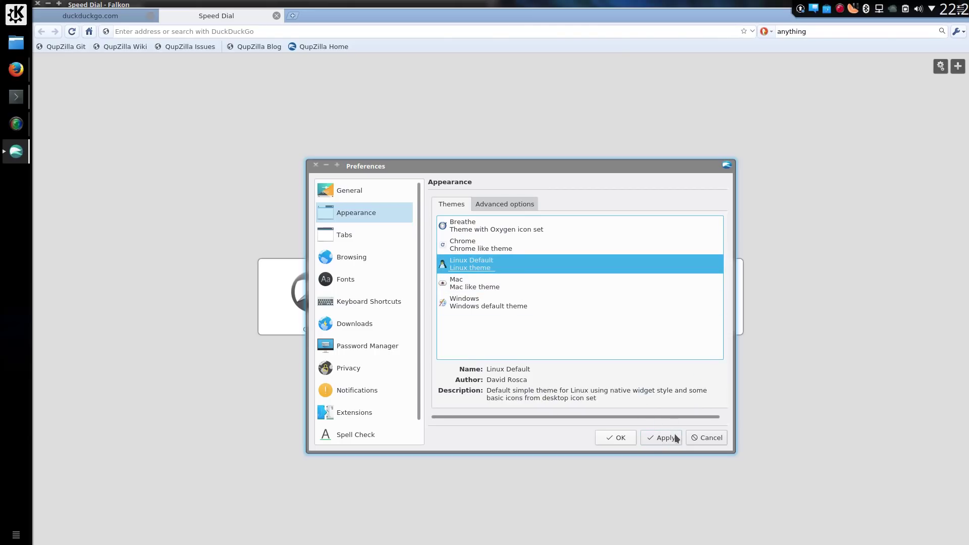
{"action": "left_click", "coordinate": [673, 438]}
Pass through Tabs to the Browsing page and view its Local Storage tab, with the 50 MB disk cache
{"action": "left_click", "coordinate": [361, 235]}
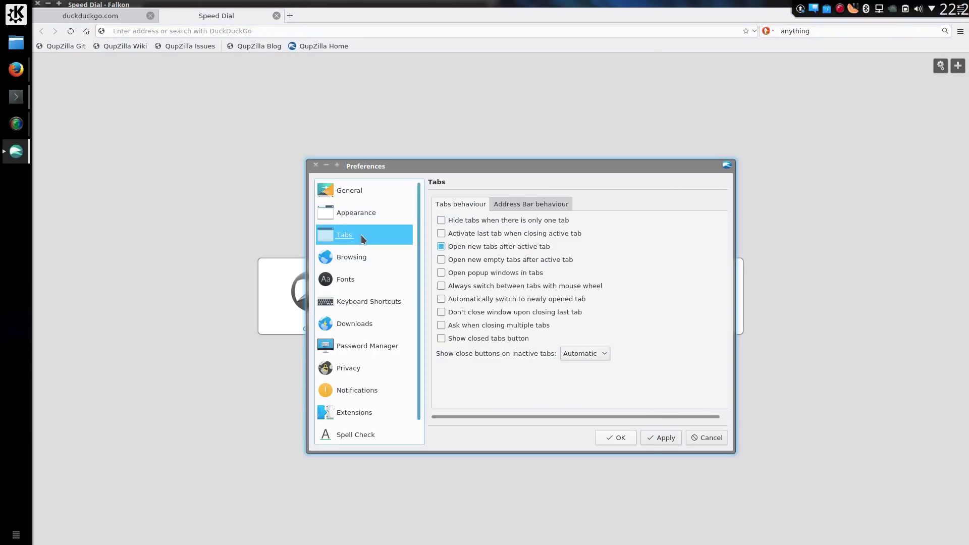
{"action": "left_click", "coordinate": [371, 258]}
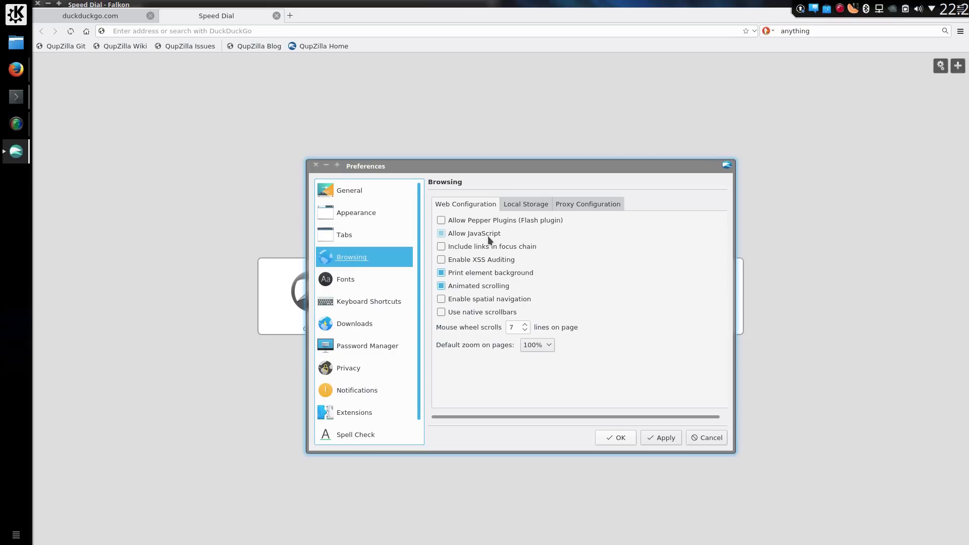
{"action": "key", "text": "ctrl+Tab"}
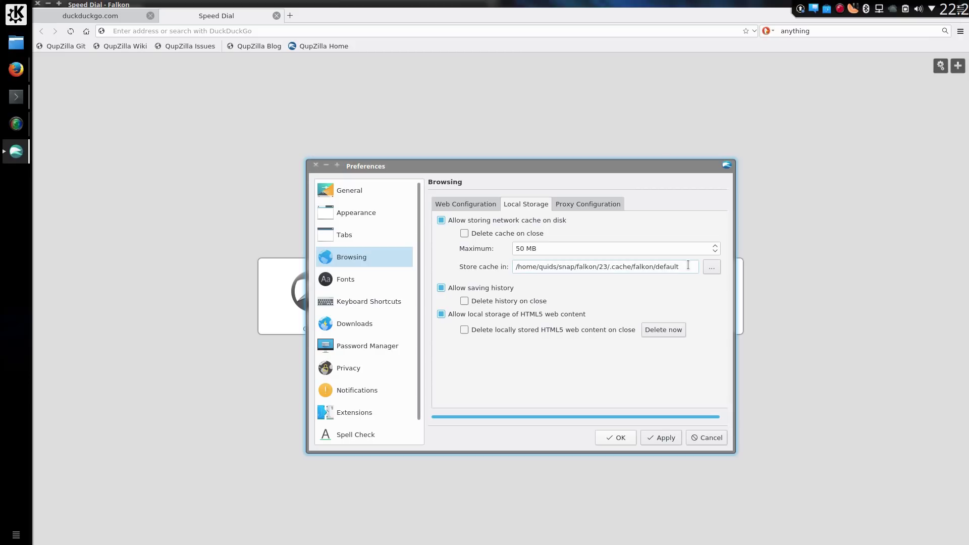
Open the Standard font list and close it, leaving DejaVu Serif unchanged
{"action": "left_click", "coordinate": [720, 217]}
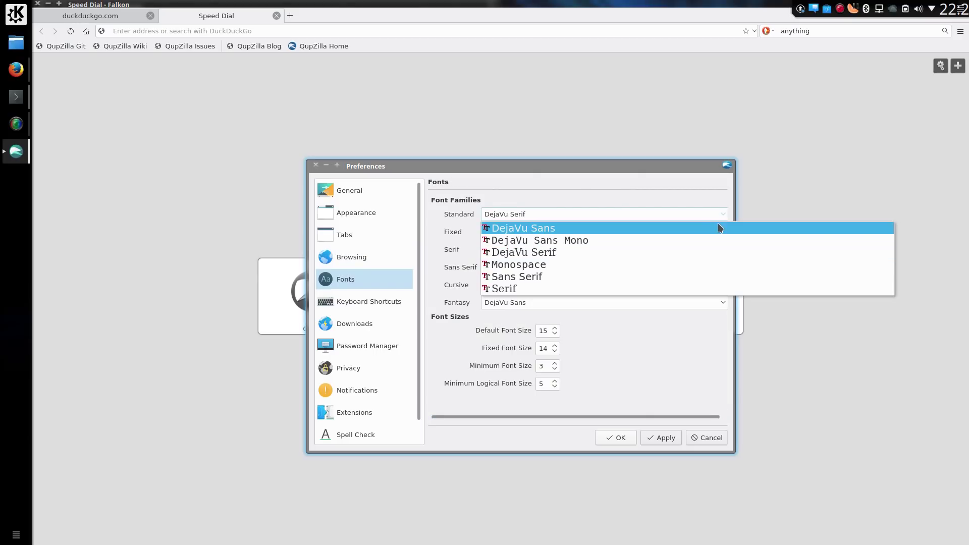
{"action": "left_click", "coordinate": [700, 344]}
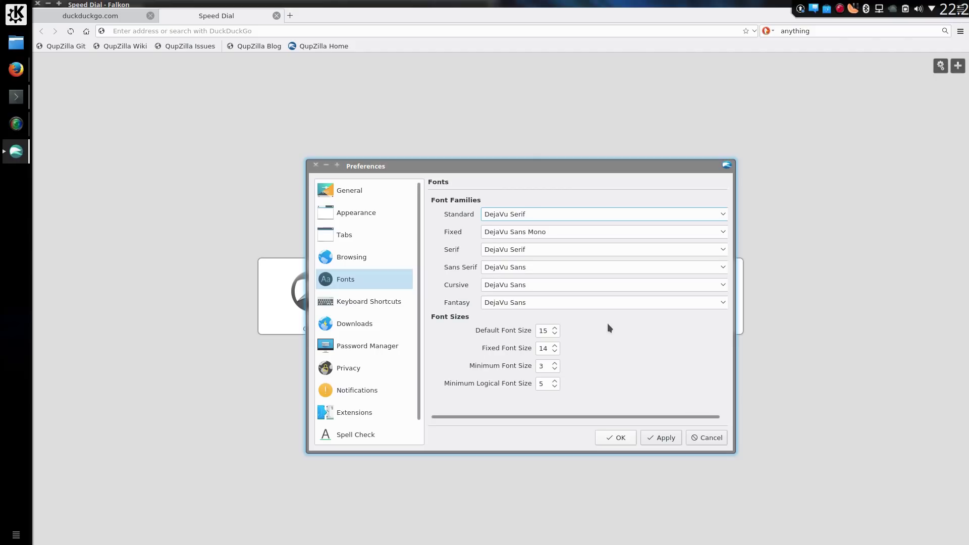
On the Downloads page, choose 'Use defined location' and pick the Home folder after dismissing an error
{"action": "left_click", "coordinate": [368, 301]}
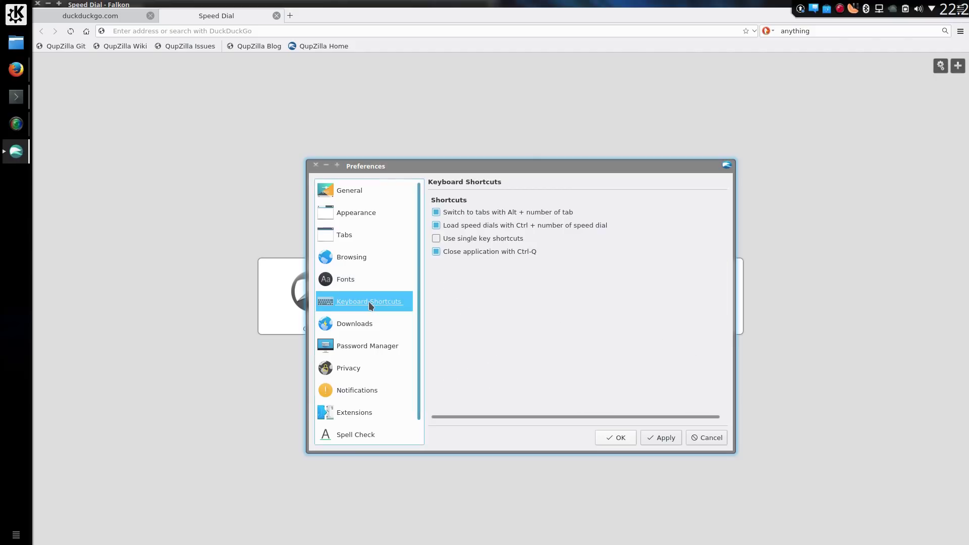
{"action": "key", "text": "Down"}
{"action": "left_click", "coordinate": [483, 226]}
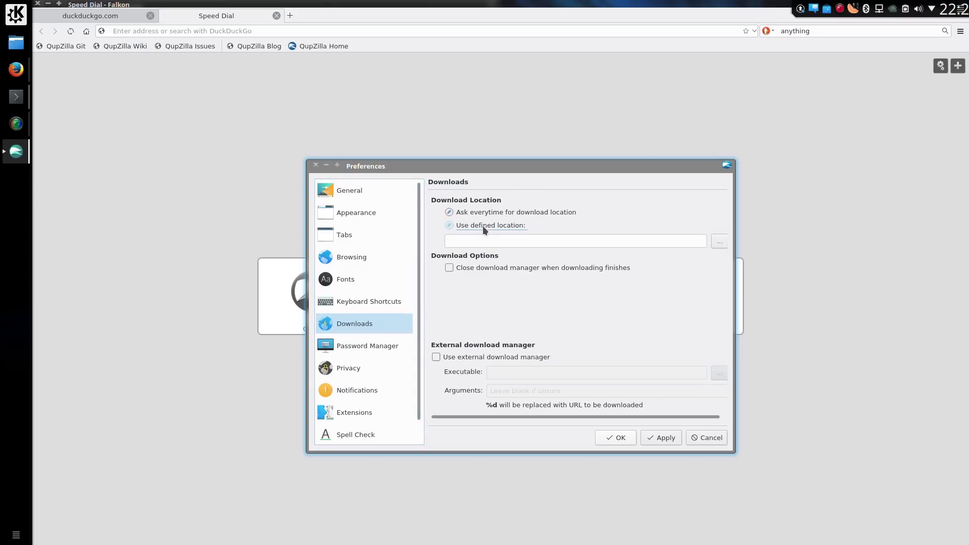
{"action": "left_click", "coordinate": [719, 242]}
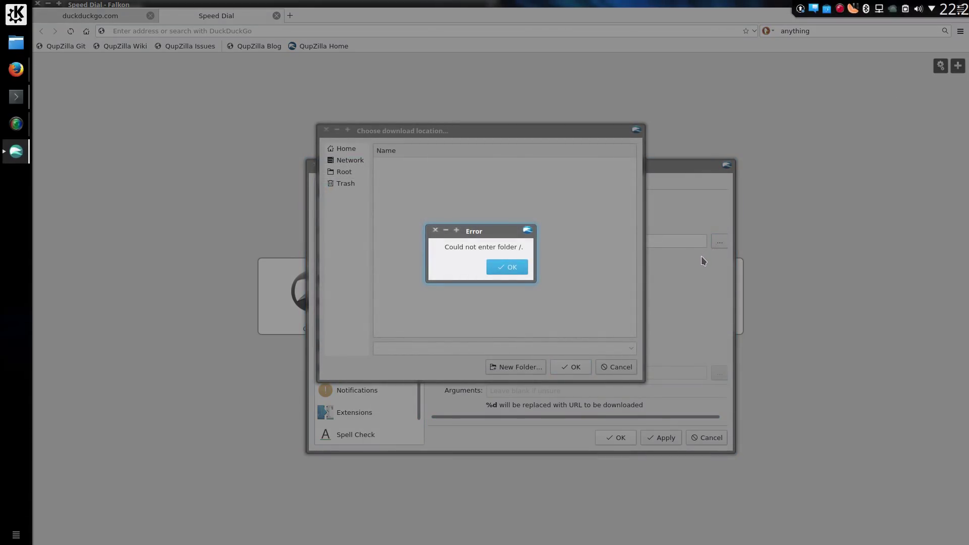
{"action": "left_click", "coordinate": [525, 267]}
{"action": "left_click", "coordinate": [344, 152]}
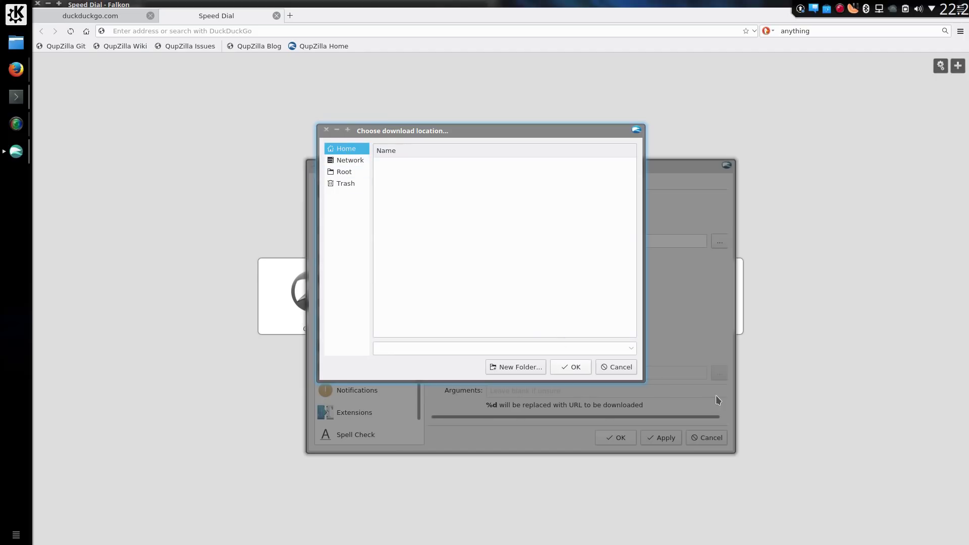
{"action": "left_click", "coordinate": [577, 368]}
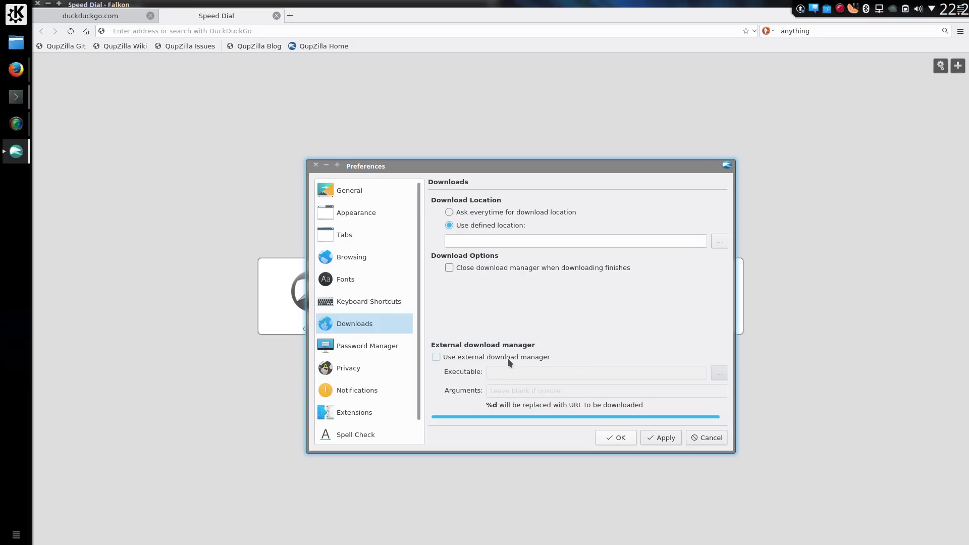
Open the Privacy page and browse the Cookies Manager's whitelist and general tabs, then close it
{"action": "left_click", "coordinate": [386, 346]}
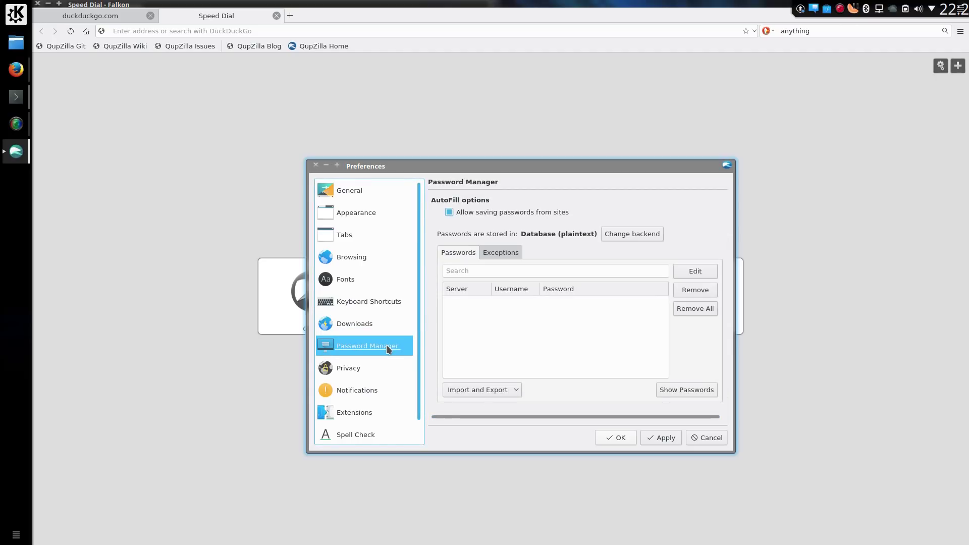
{"action": "left_click", "coordinate": [386, 369]}
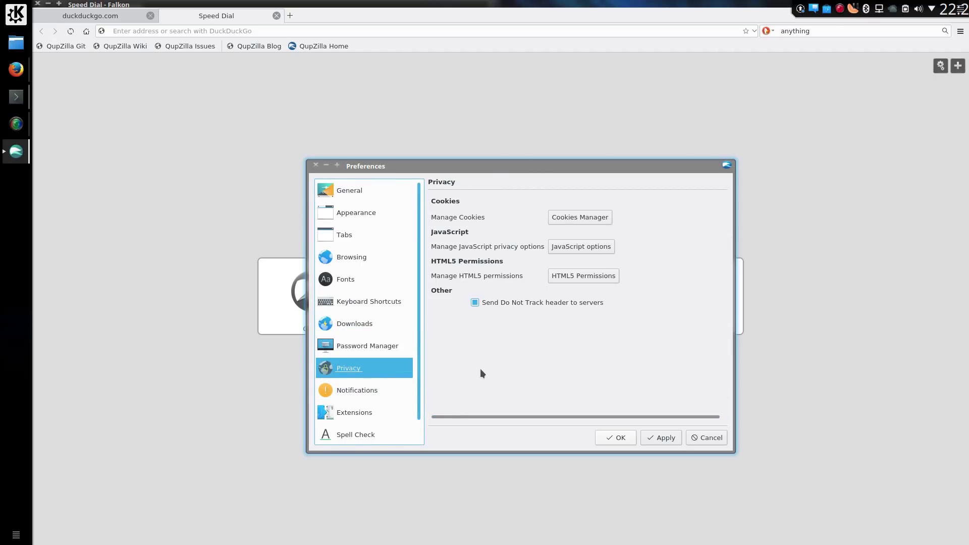
{"action": "left_click", "coordinate": [592, 217]}
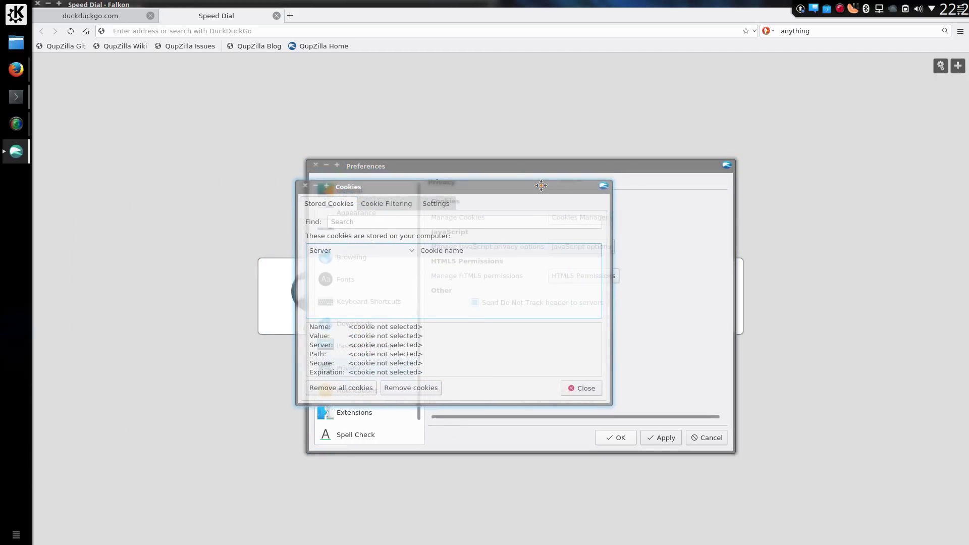
{"action": "left_click", "coordinate": [403, 206]}
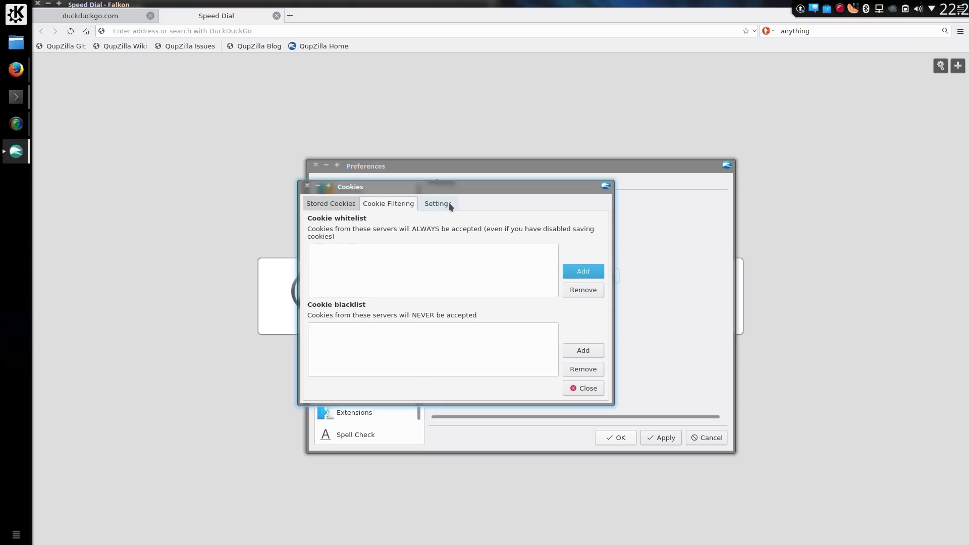
{"action": "left_click", "coordinate": [449, 206]}
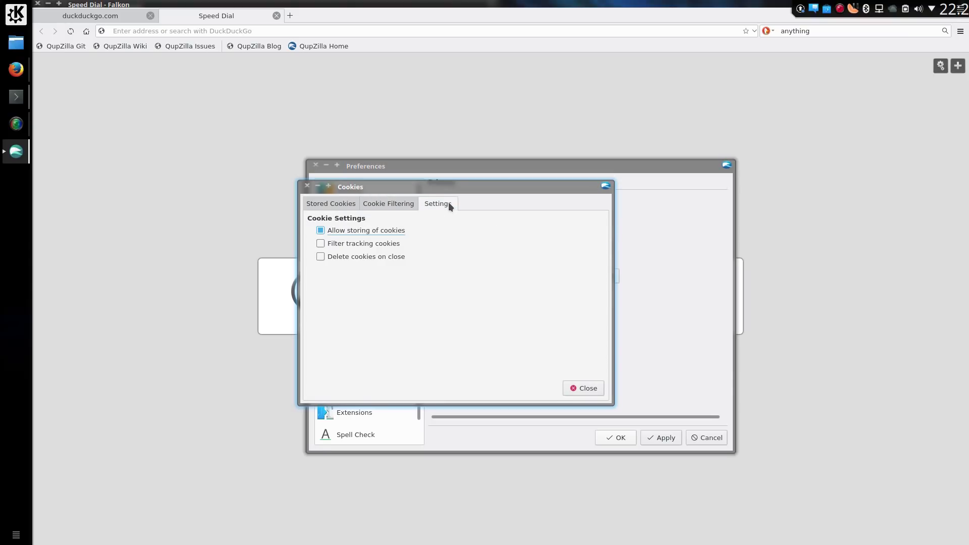
{"action": "left_click", "coordinate": [594, 392]}
Review HTML5 permission types without changes, then enable the Do Not Track header
{"action": "left_click", "coordinate": [577, 281]}
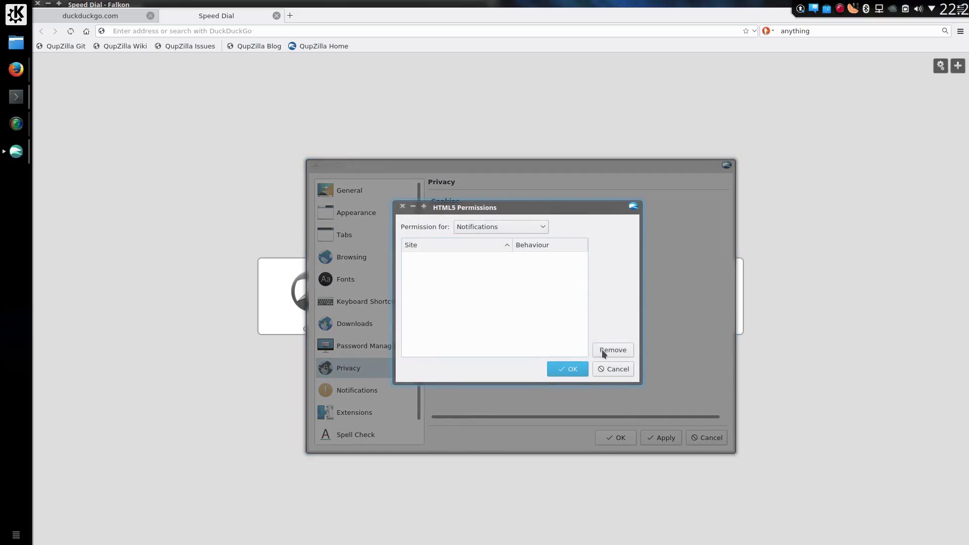
{"action": "left_click", "coordinate": [505, 227]}
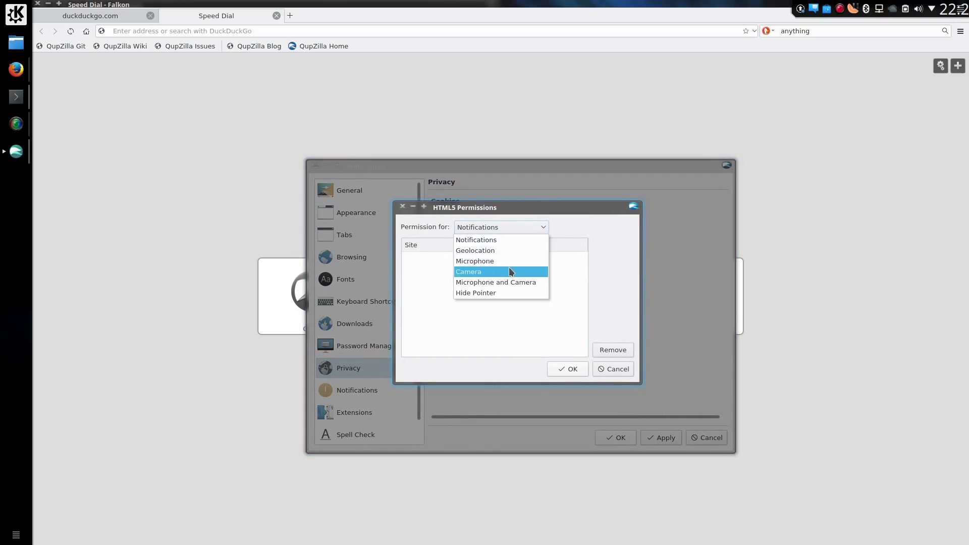
{"action": "left_click", "coordinate": [615, 373]}
{"action": "left_click", "coordinate": [614, 371]}
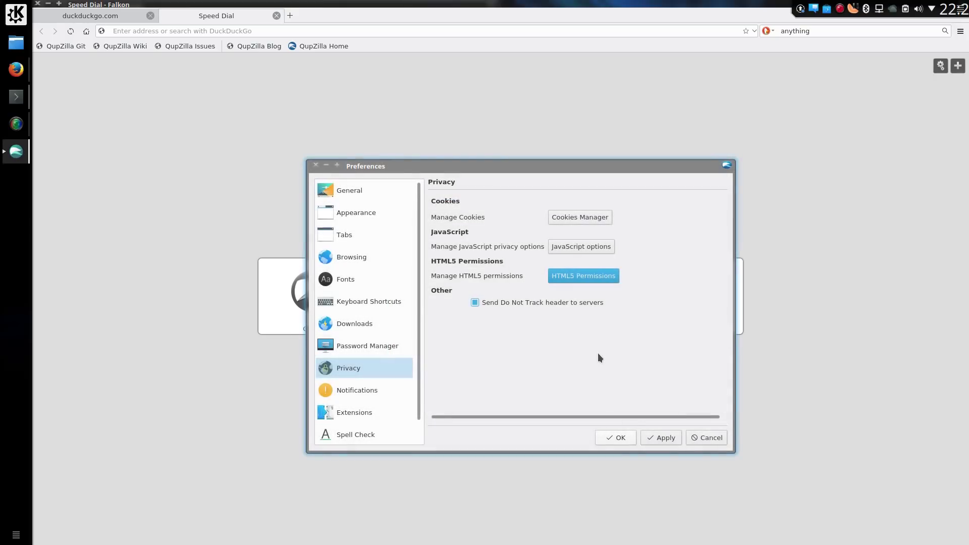
{"action": "left_click", "coordinate": [492, 307]}
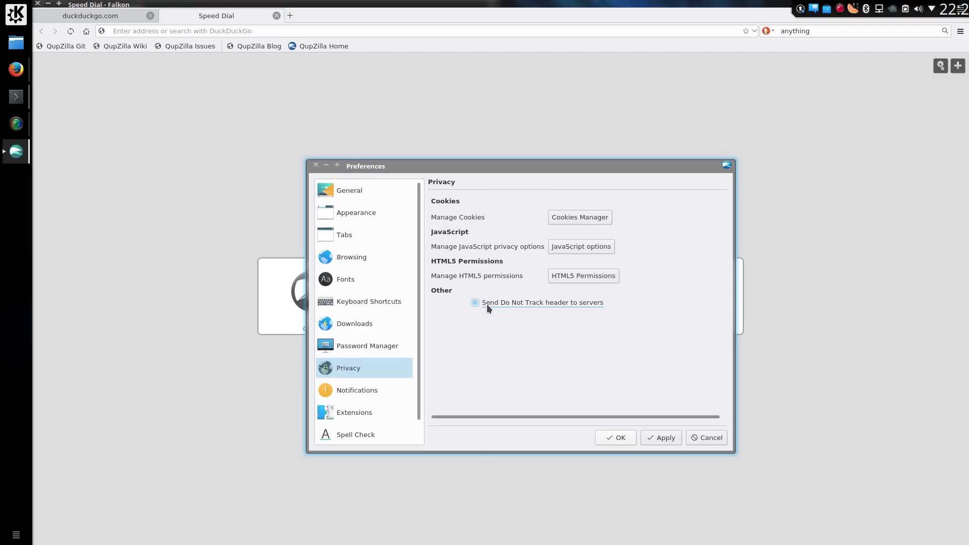
Look over the Extensions page, then switch to the Spell Check page
{"action": "left_click", "coordinate": [354, 413]}
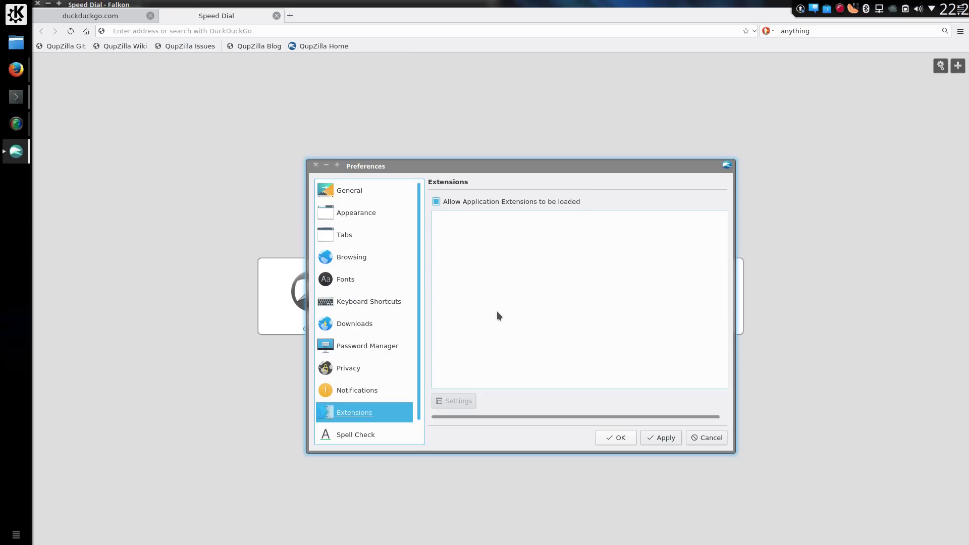
{"action": "left_click", "coordinate": [372, 434]}
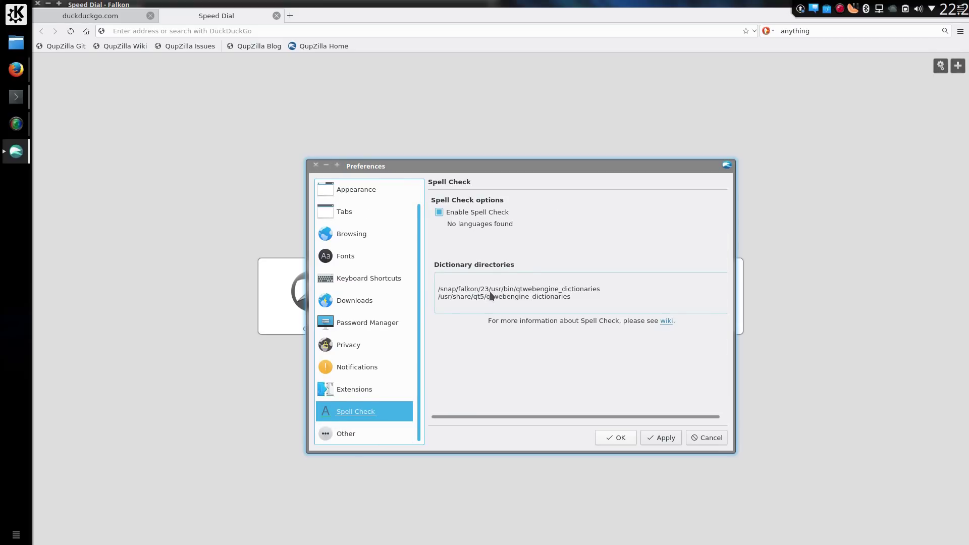
In the Other page's User Agent Manager, enable the global override and choose the Firefox/50.0 Linux string
{"action": "left_click", "coordinate": [368, 433]}
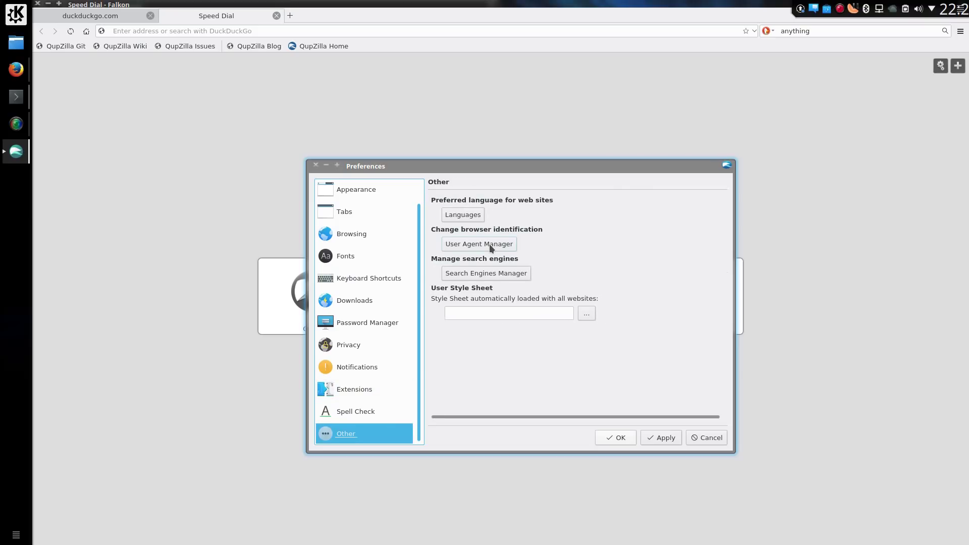
{"action": "left_click", "coordinate": [489, 244]}
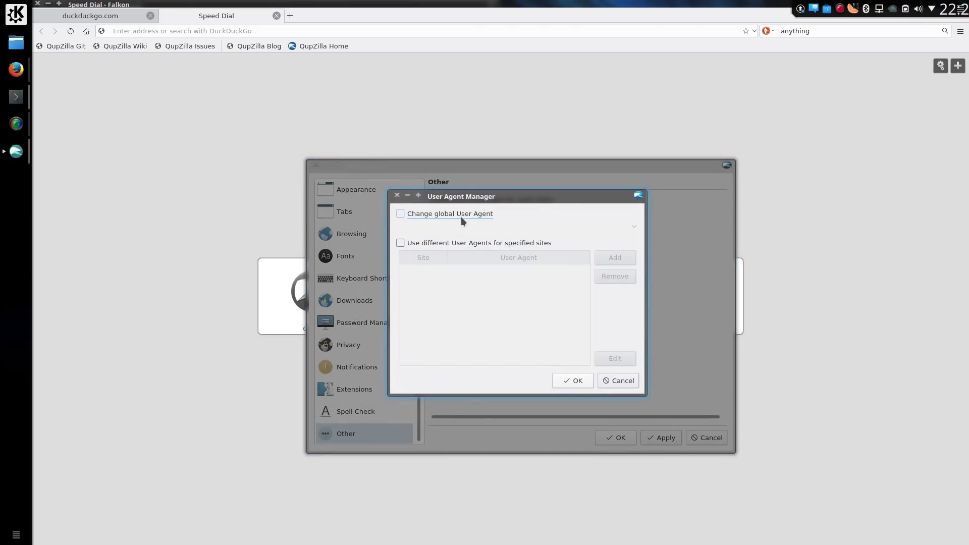
{"action": "left_click", "coordinate": [464, 217]}
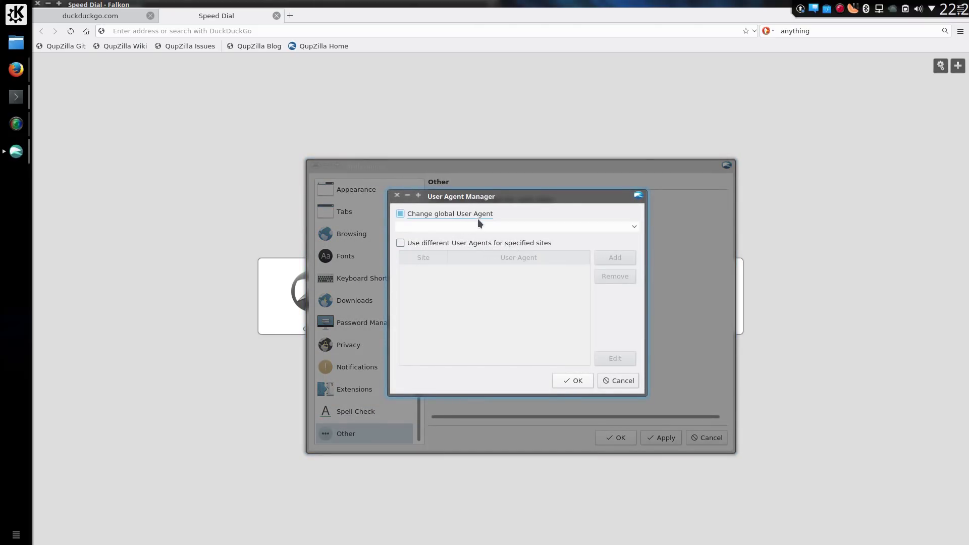
{"action": "left_click", "coordinate": [634, 226]}
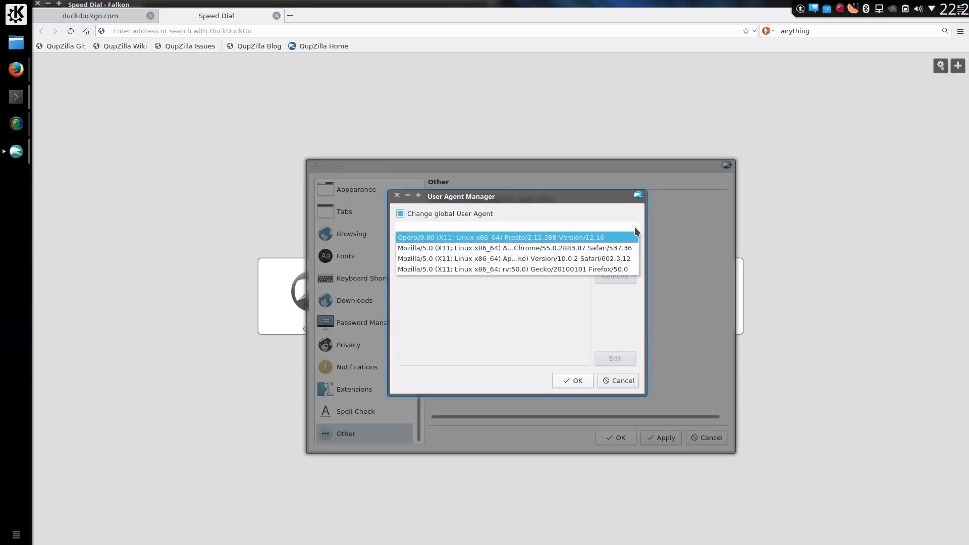
{"action": "left_click", "coordinate": [541, 260]}
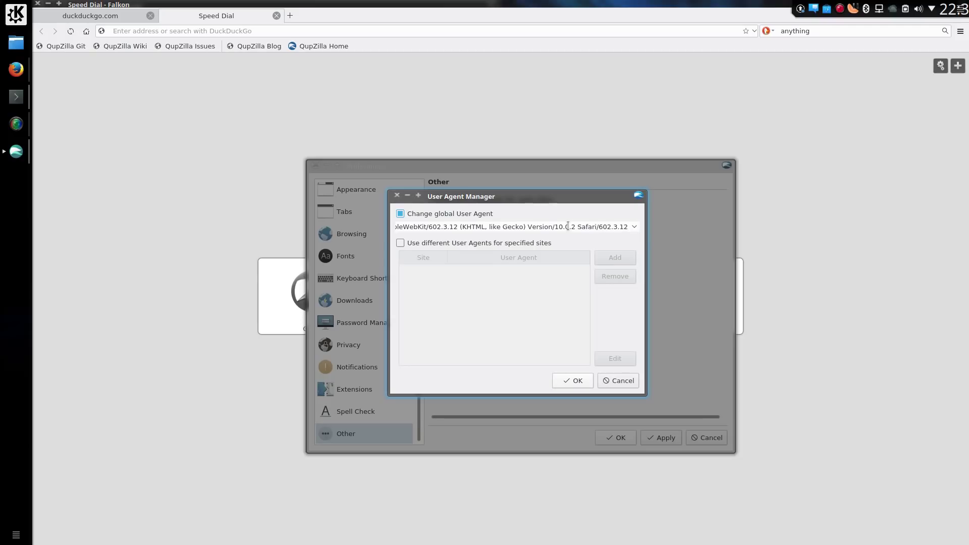
{"action": "left_click_drag", "start_coordinate": [568, 225], "coordinate": [655, 228]}
{"action": "left_click", "coordinate": [634, 227]}
{"action": "left_click", "coordinate": [551, 230]}
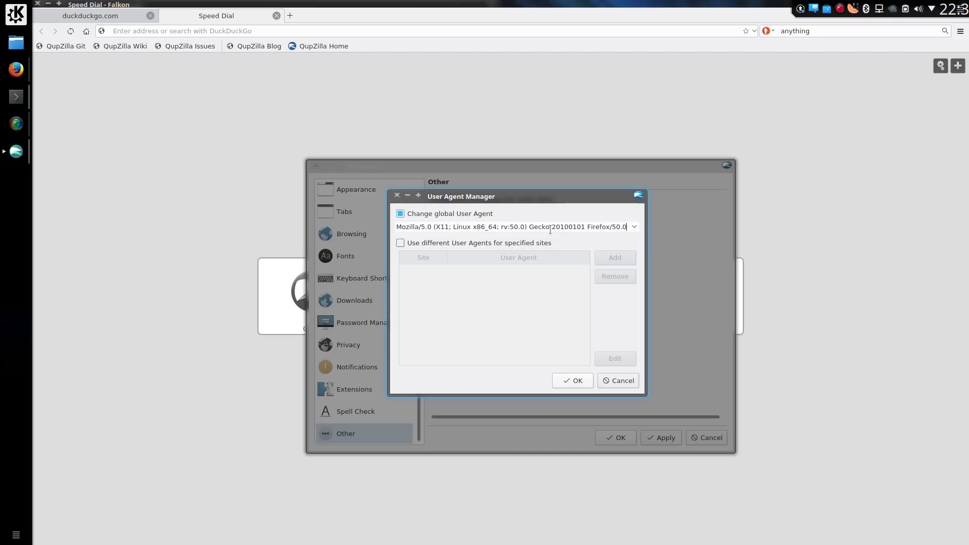
{"action": "left_click", "coordinate": [634, 227]}
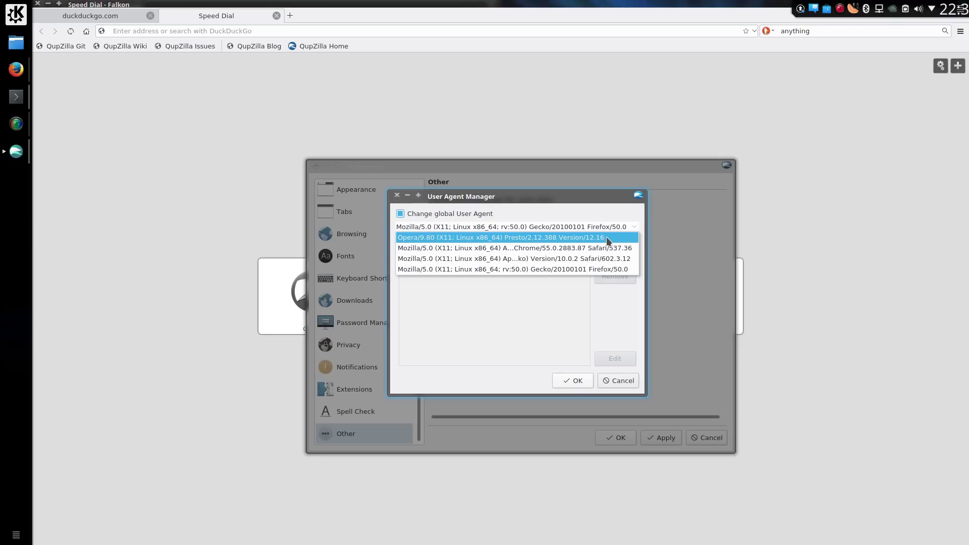
Dismiss the user agent list, search engine manager and Preferences without saving, then open the main menu
{"action": "left_click", "coordinate": [594, 248]}
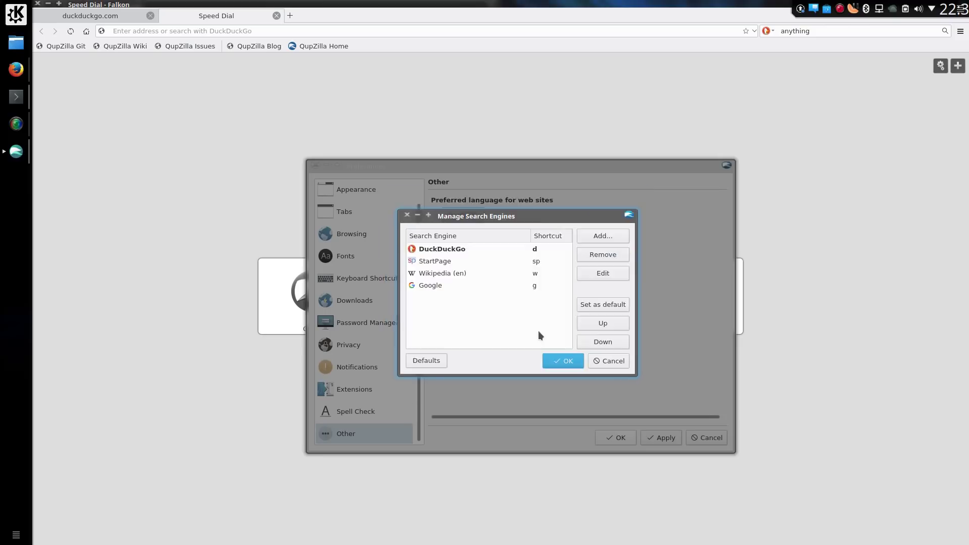
{"action": "left_click", "coordinate": [622, 362]}
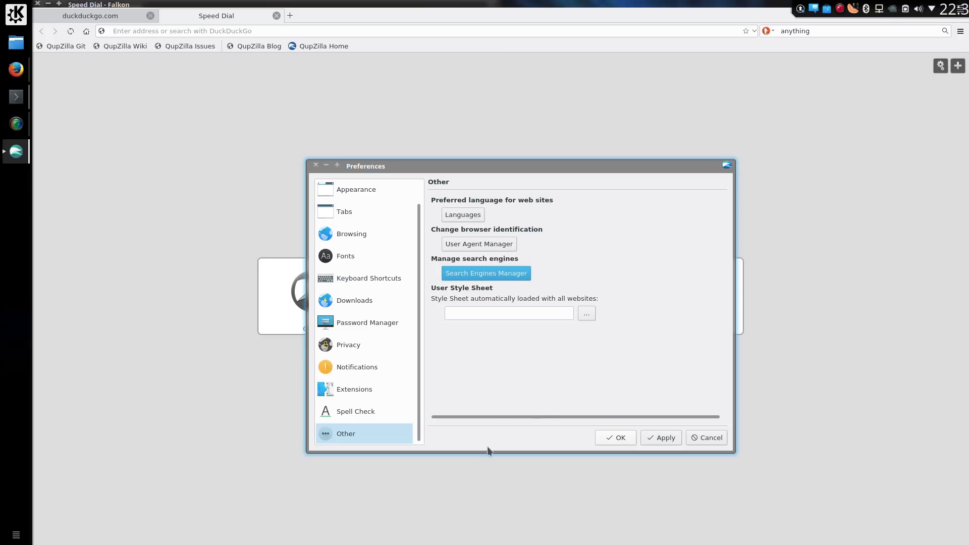
{"action": "left_click", "coordinate": [706, 438]}
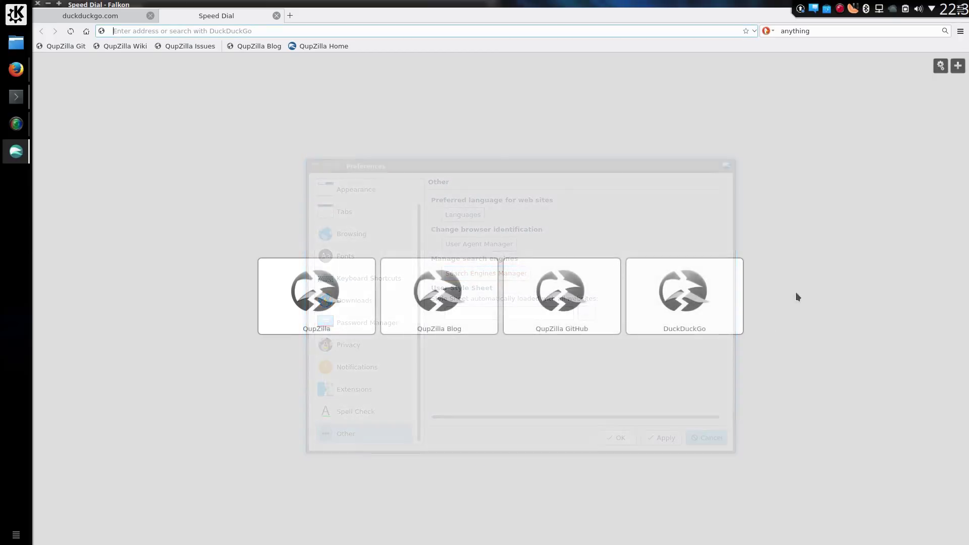
{"action": "left_click", "coordinate": [960, 31]}
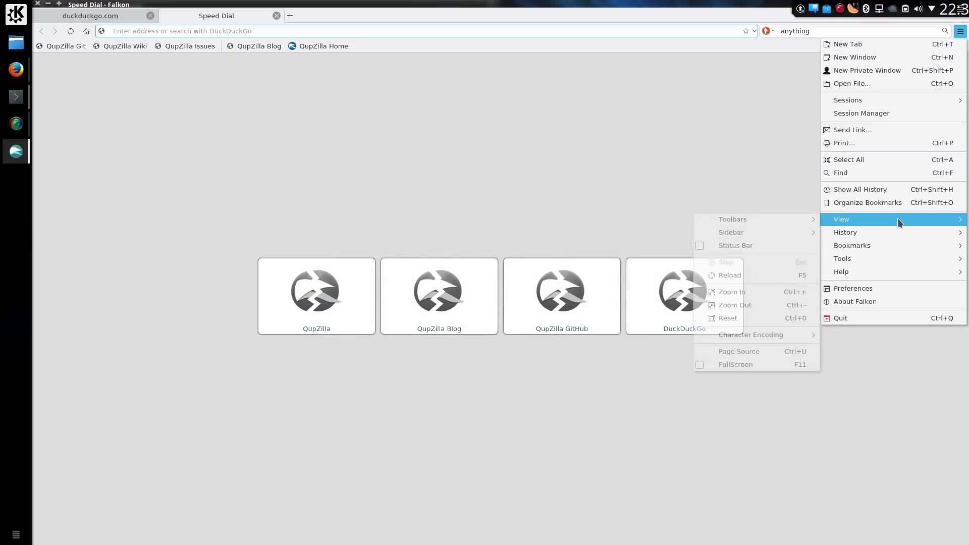
Close Falkon's main menu to return to the Speed Dial page
{"action": "left_click", "coordinate": [879, 289]}
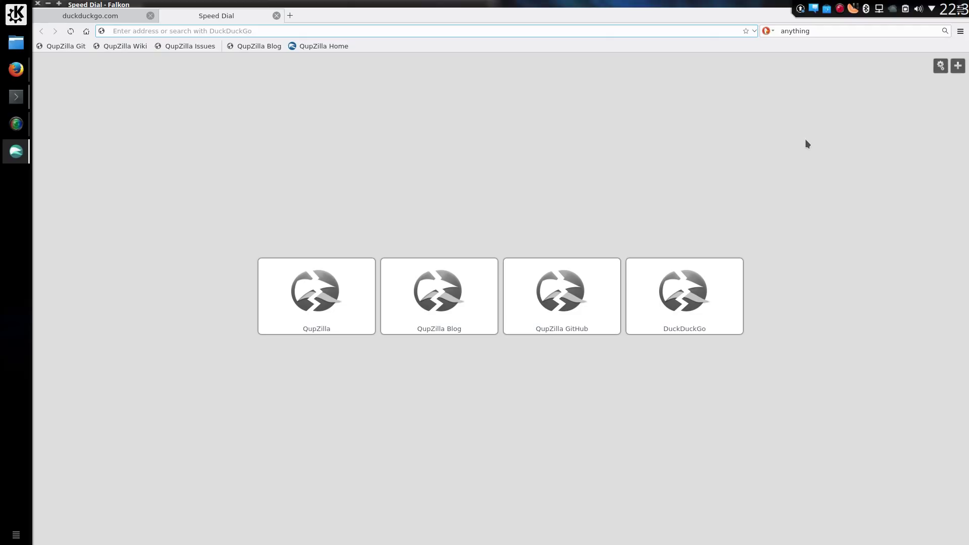